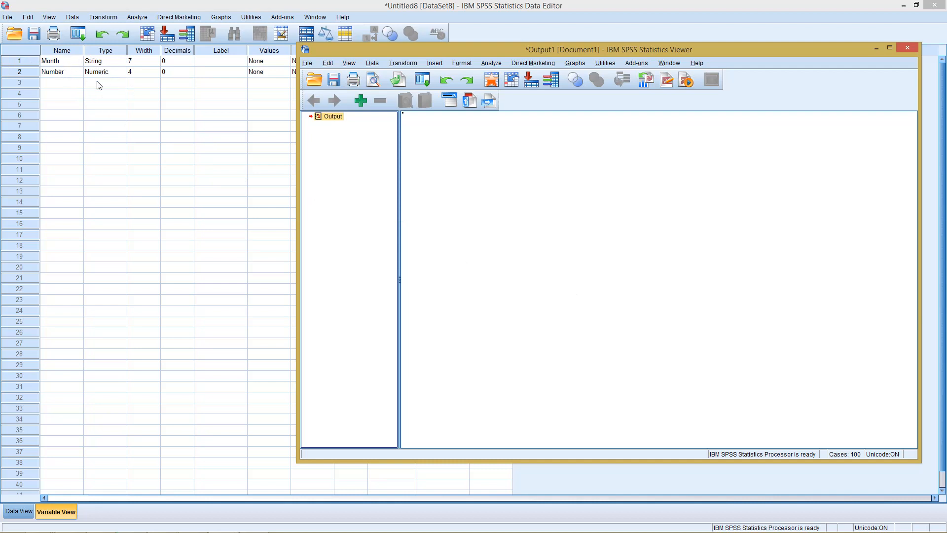
Define the dataset's case dates as years and months, with the first case in year 2000.
{"action": "left_click", "coordinate": [72, 244]}
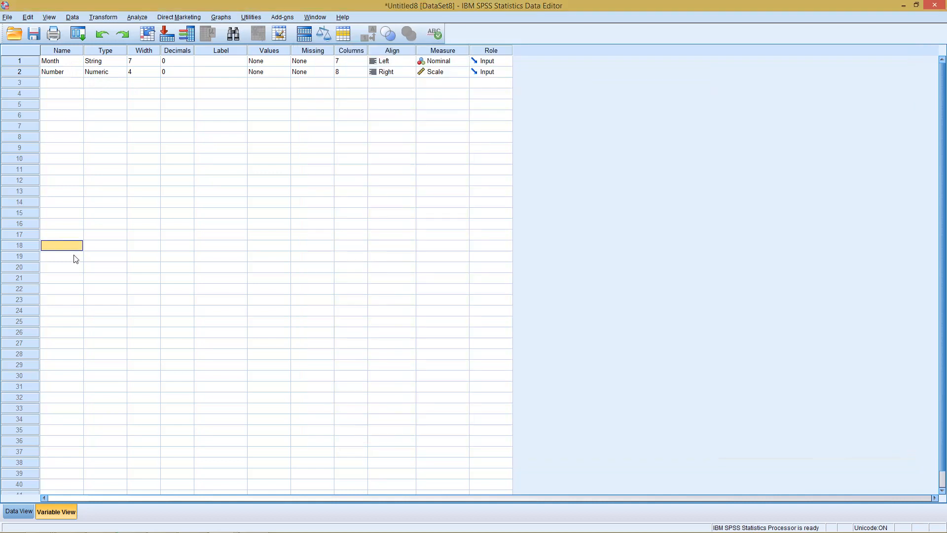
{"action": "left_click", "coordinate": [18, 512]}
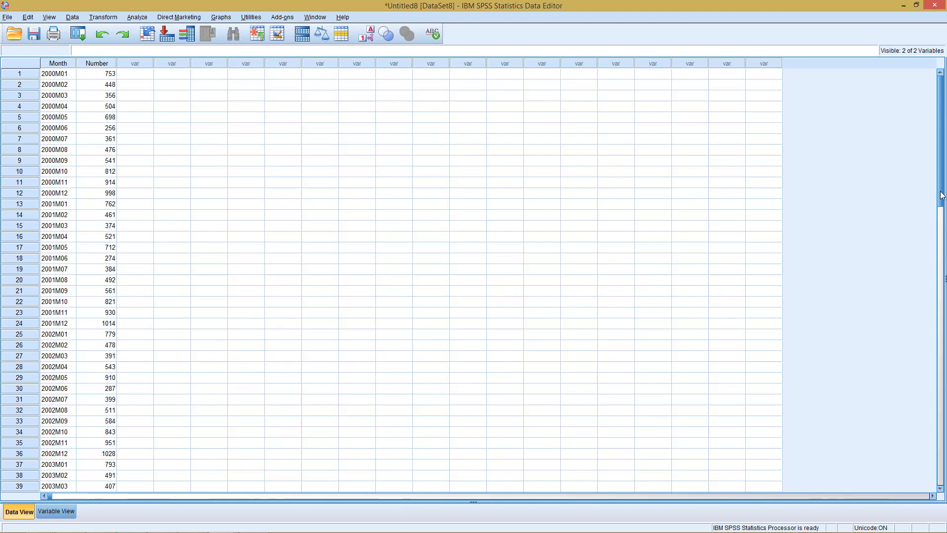
{"action": "left_click_drag", "start_coordinate": [942, 195], "coordinate": [896, 186]}
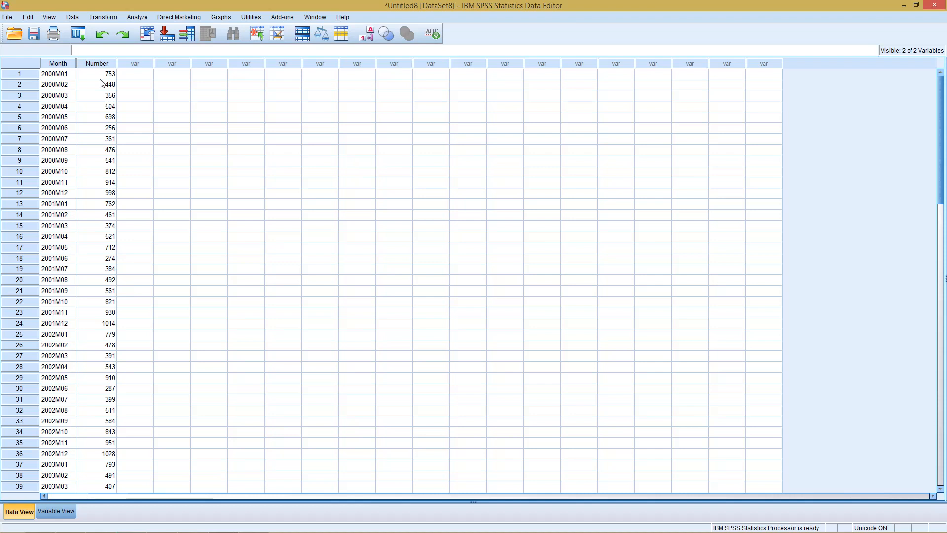
{"action": "left_click", "coordinate": [69, 19]}
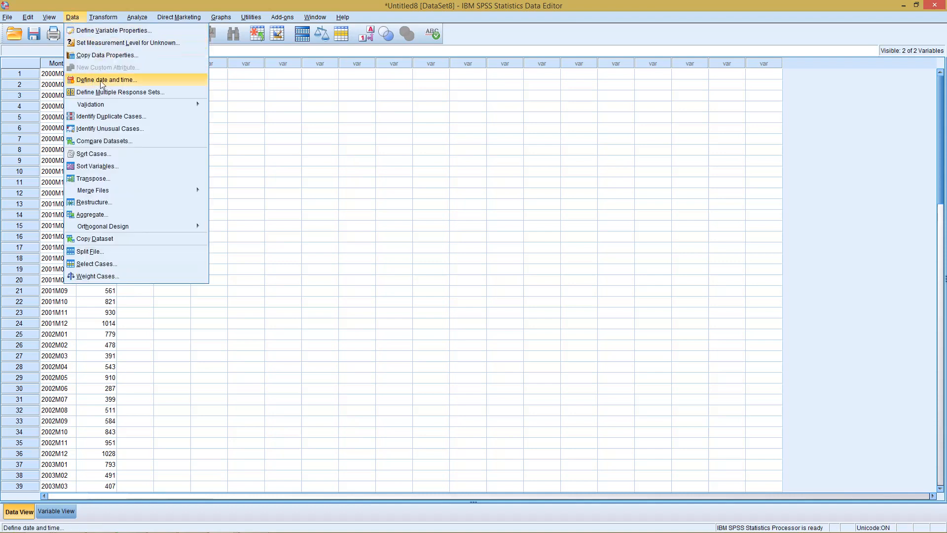
{"action": "left_click", "coordinate": [121, 82]}
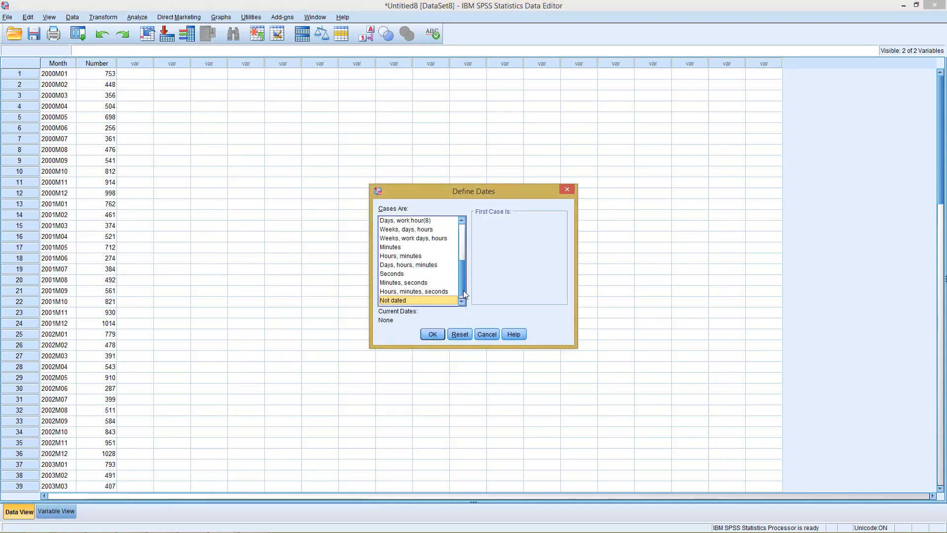
{"action": "left_click_drag", "start_coordinate": [461, 292], "coordinate": [462, 243]}
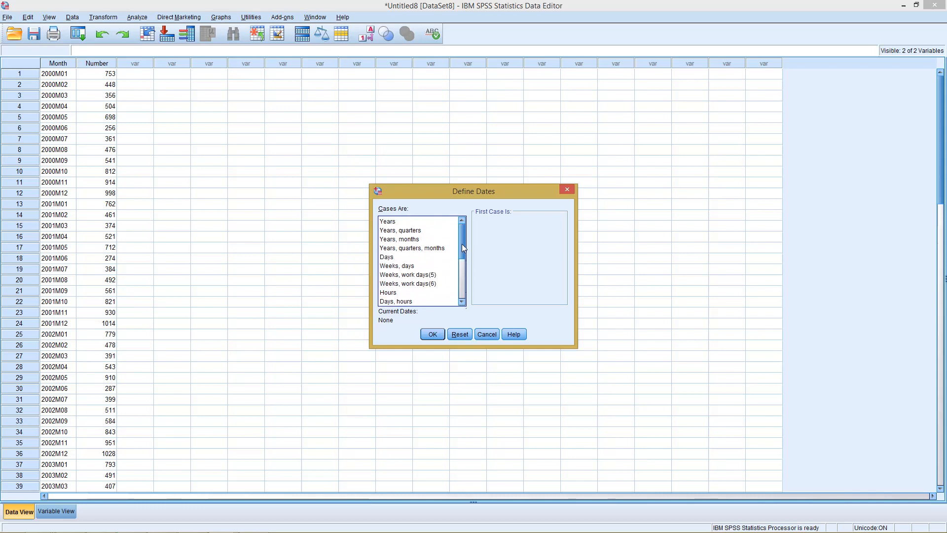
{"action": "left_click", "coordinate": [404, 241]}
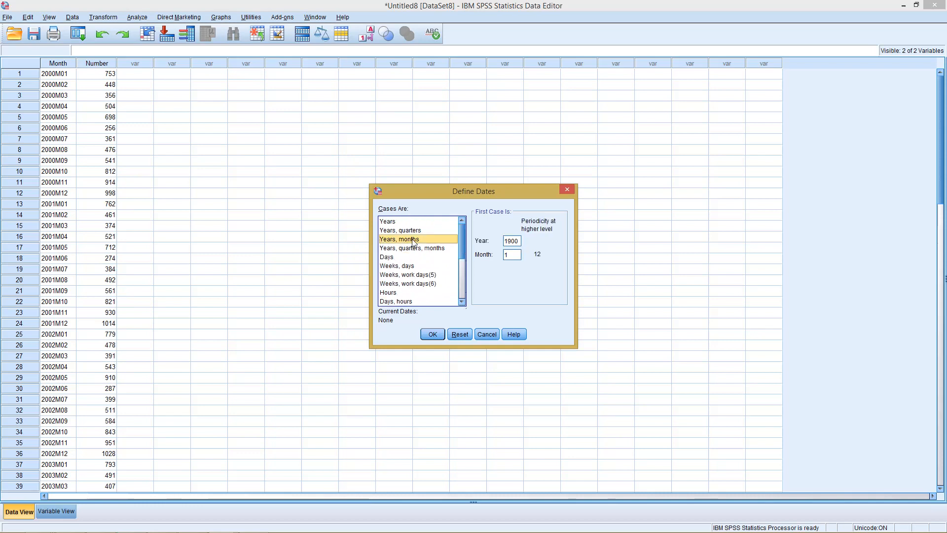
{"action": "left_click_drag", "start_coordinate": [505, 242], "coordinate": [510, 241]}
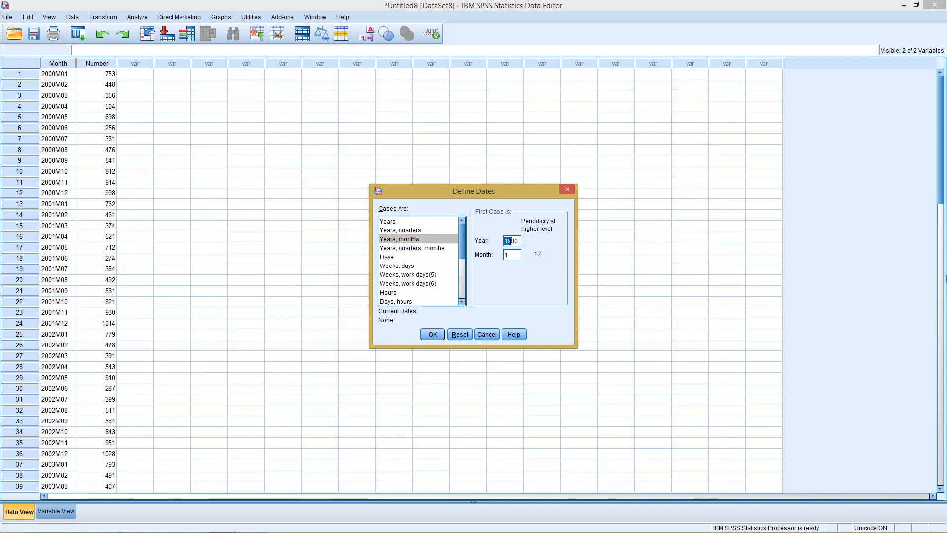
{"action": "type", "text": "20"}
{"action": "left_click", "coordinate": [433, 335]}
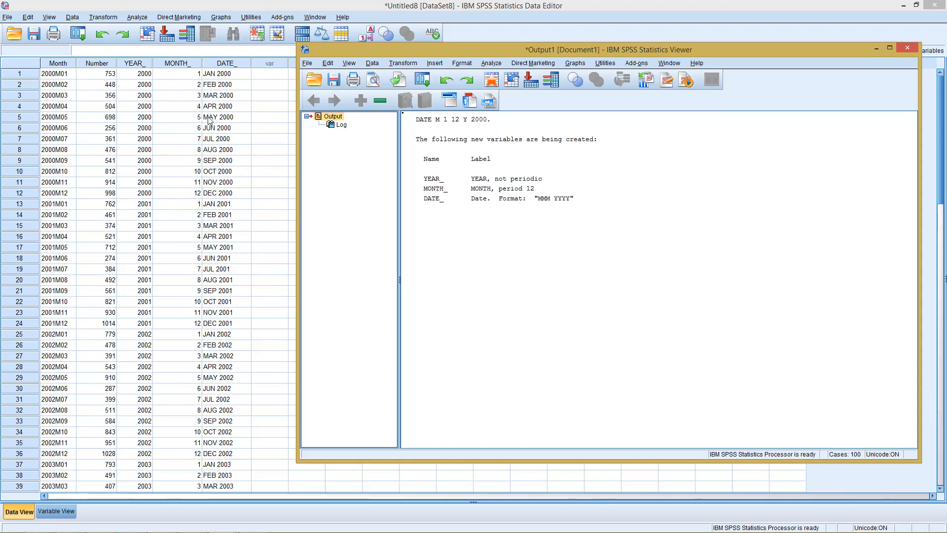
Run a seasonal decomposition of Number with an additive model, saving all 4 new variables to the data file.
{"action": "left_click", "coordinate": [483, 64]}
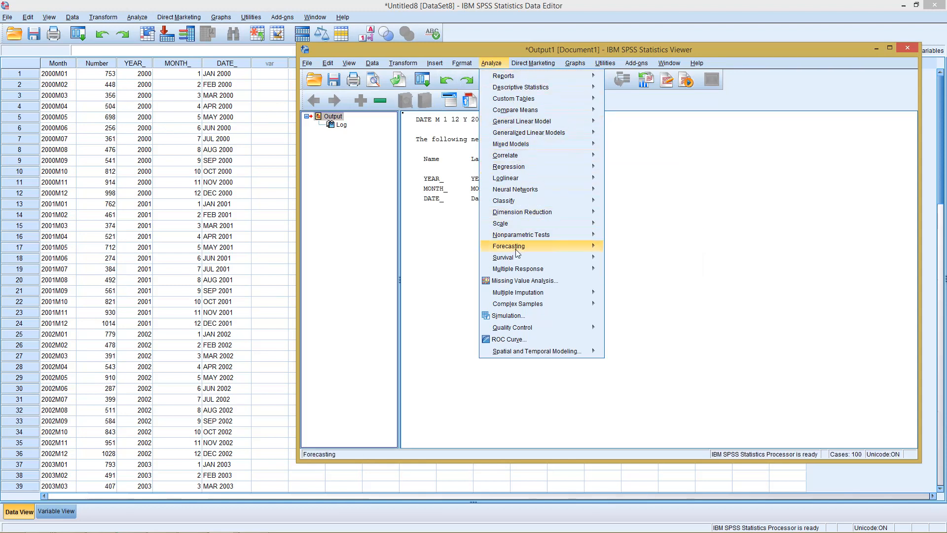
{"action": "mouse_move", "coordinate": [525, 252]}
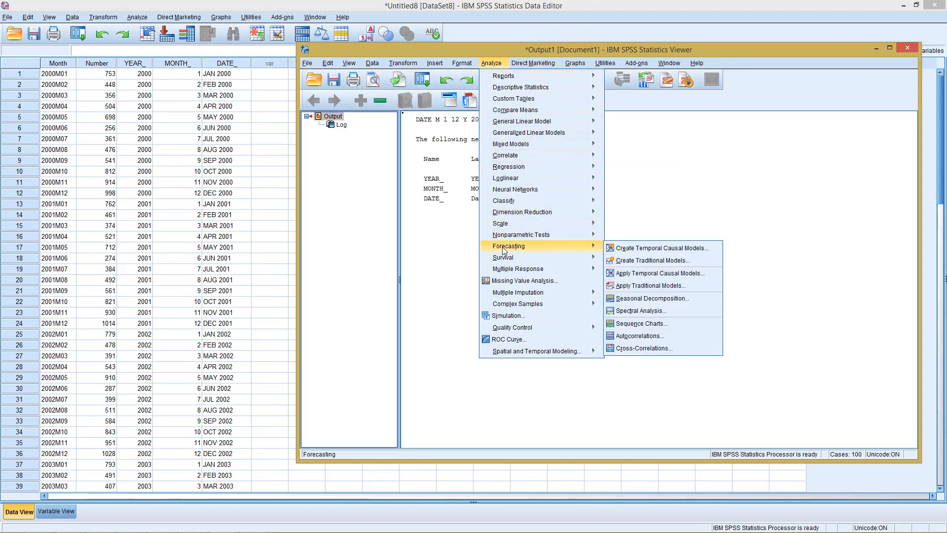
{"action": "left_click", "coordinate": [643, 299]}
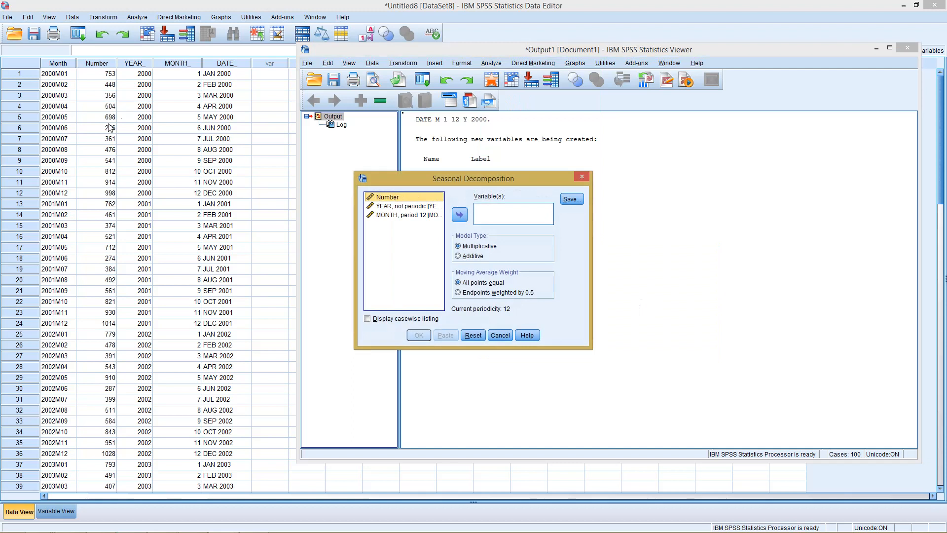
{"action": "left_click", "coordinate": [459, 215]}
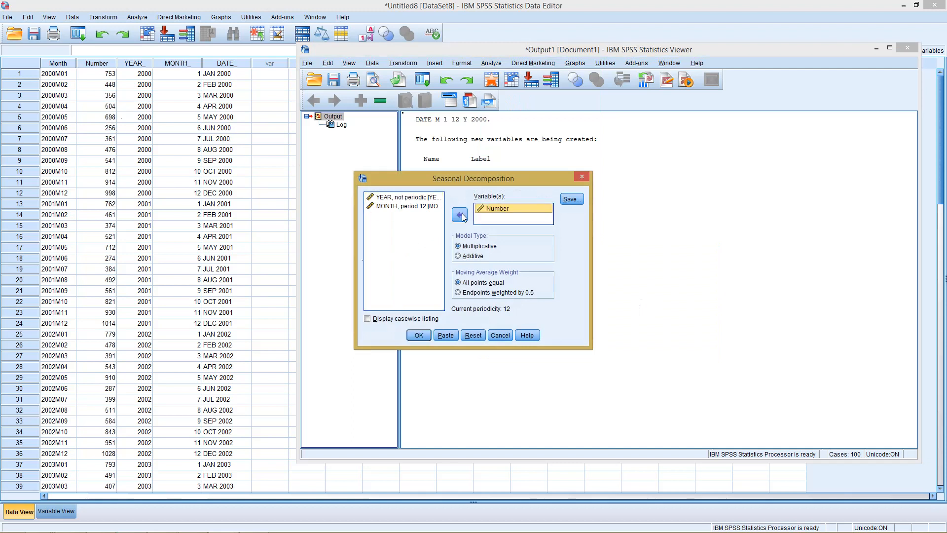
{"action": "left_click", "coordinate": [458, 256]}
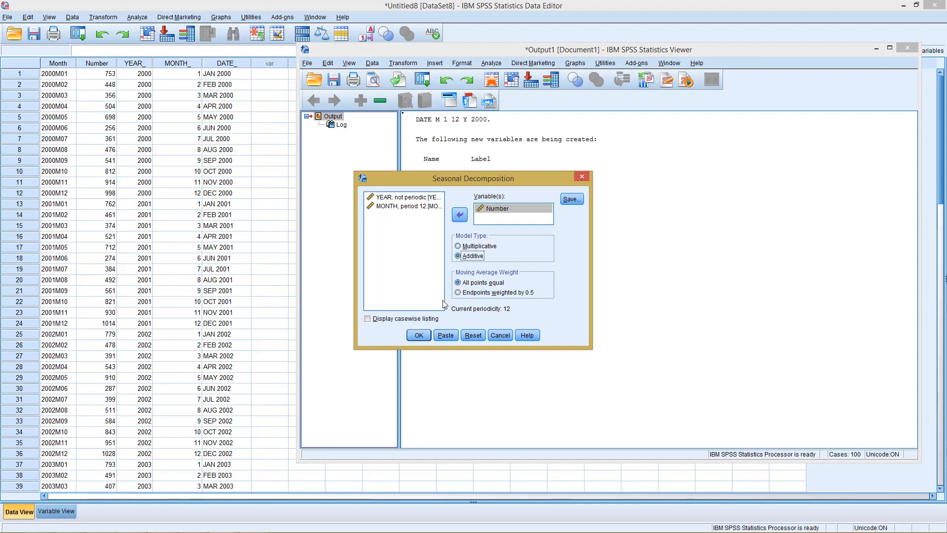
{"action": "left_click", "coordinate": [417, 336]}
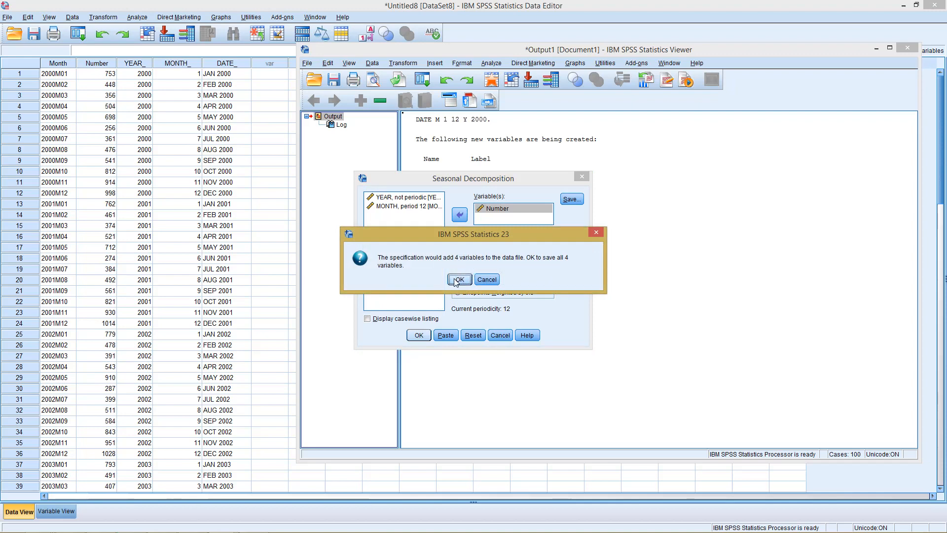
{"action": "left_click", "coordinate": [456, 280]}
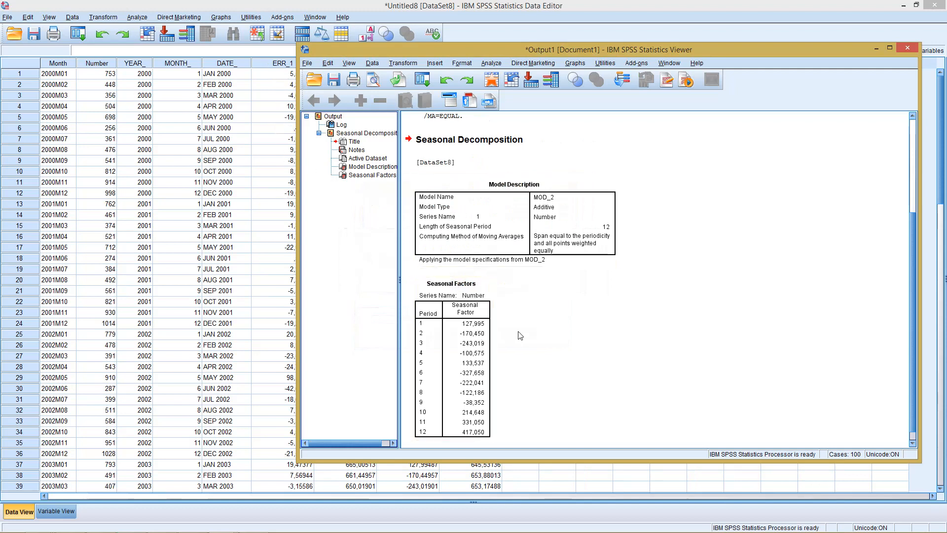
Start creating a traditional forecasting model with Number as the dependent variable.
{"action": "left_click", "coordinate": [490, 63]}
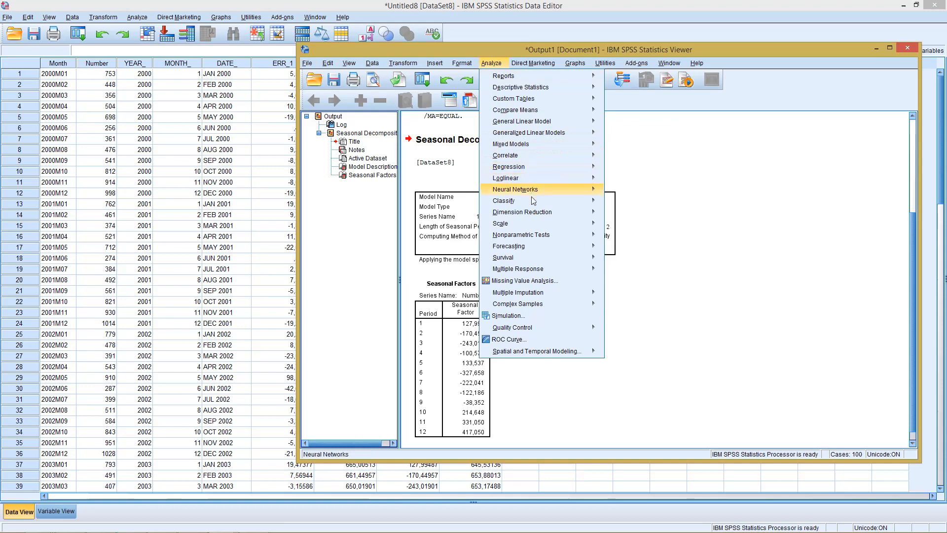
{"action": "mouse_move", "coordinate": [532, 246]}
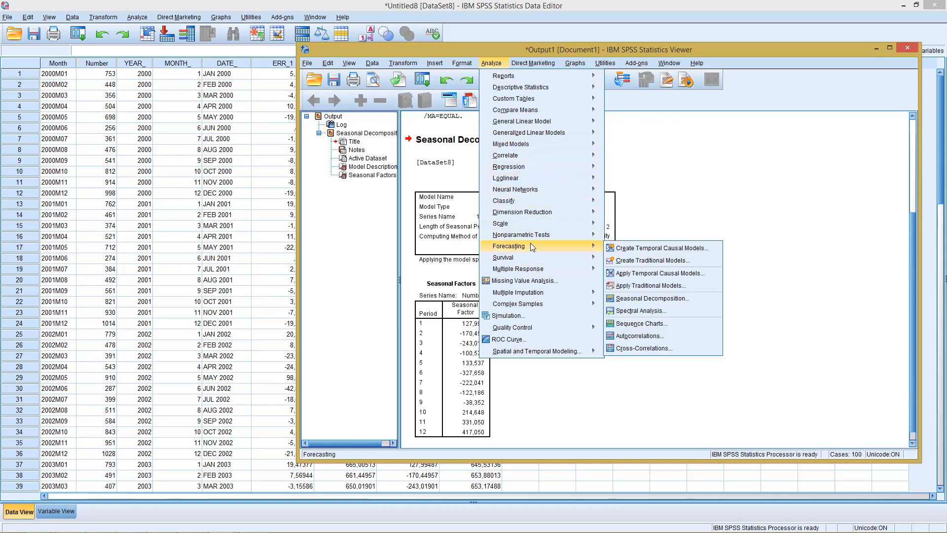
{"action": "left_click", "coordinate": [635, 261]}
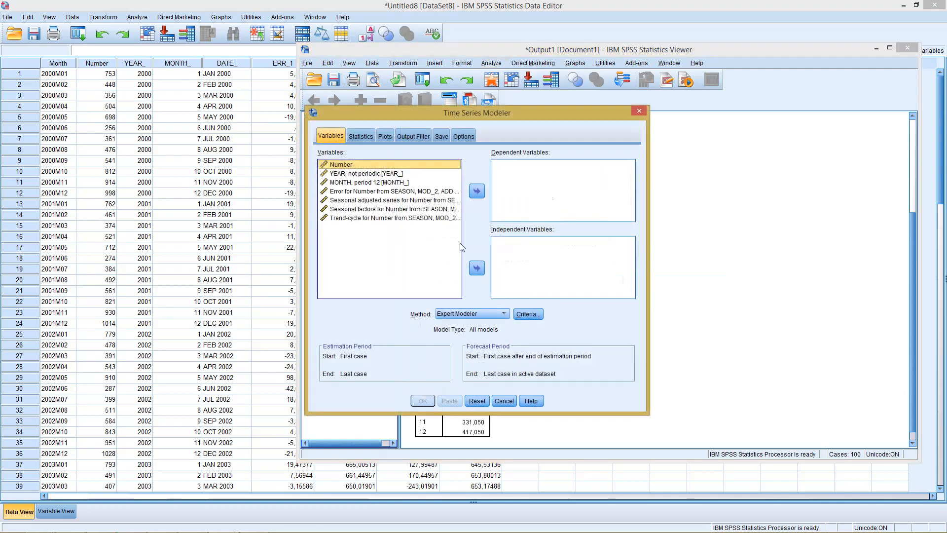
{"action": "left_click", "coordinate": [476, 191]}
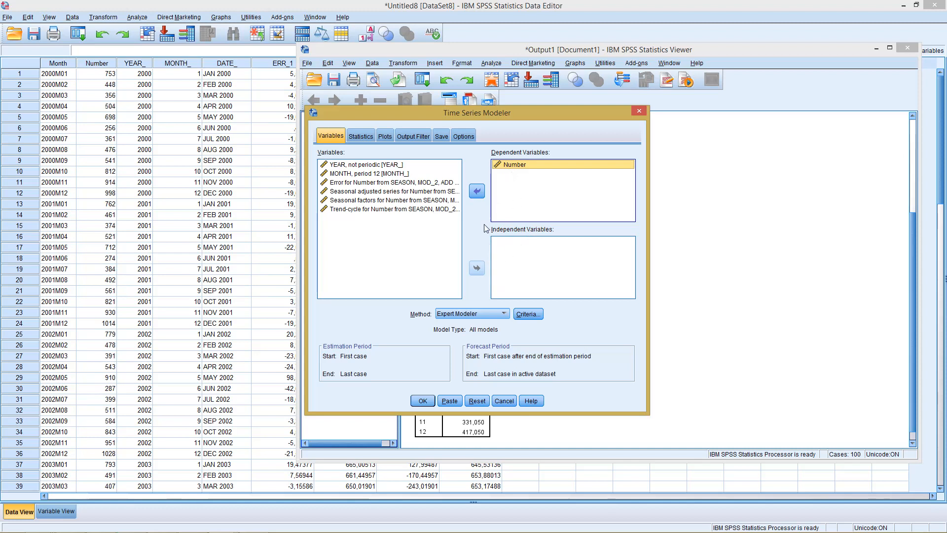
Set the modeling method to Exponential Smoothing with the Winters' additive seasonal model type.
{"action": "left_click", "coordinate": [473, 316]}
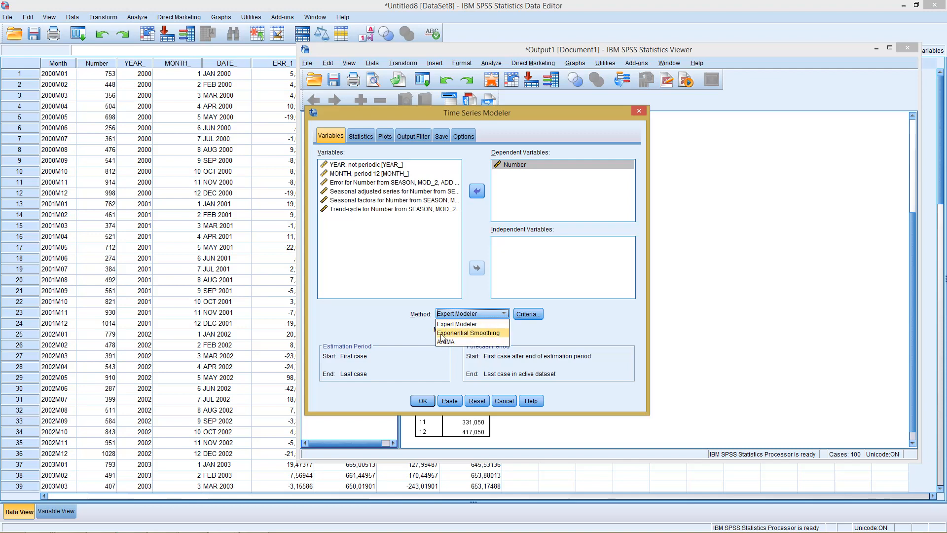
{"action": "left_click", "coordinate": [466, 334]}
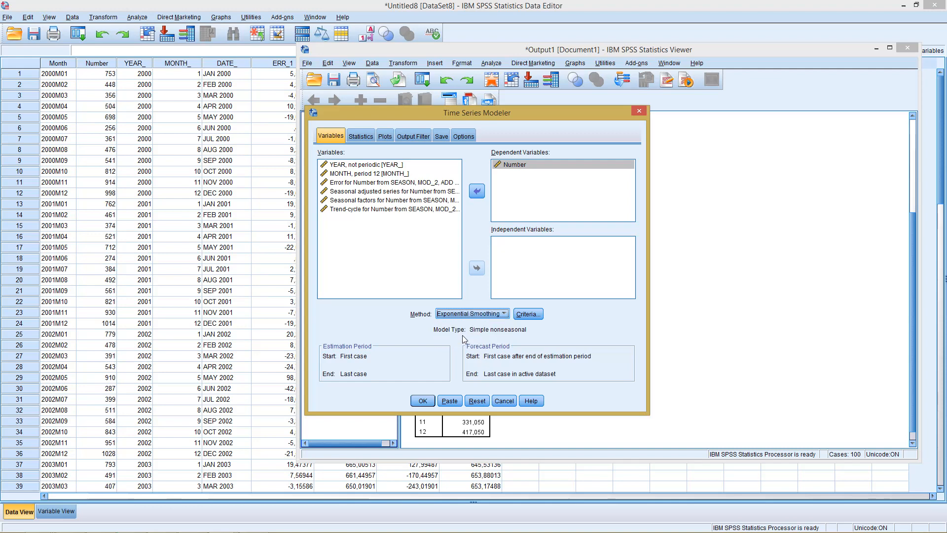
{"action": "left_click", "coordinate": [518, 318]}
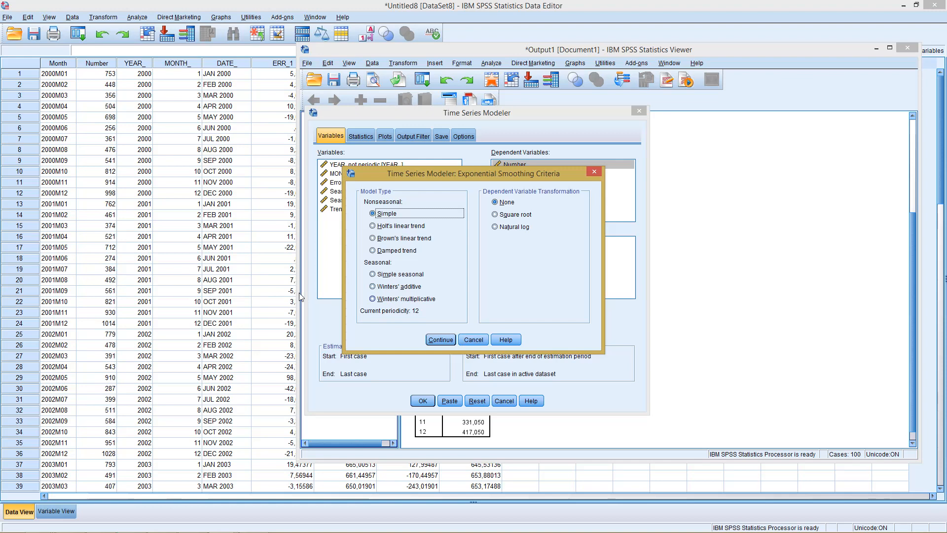
{"action": "left_click", "coordinate": [379, 287]}
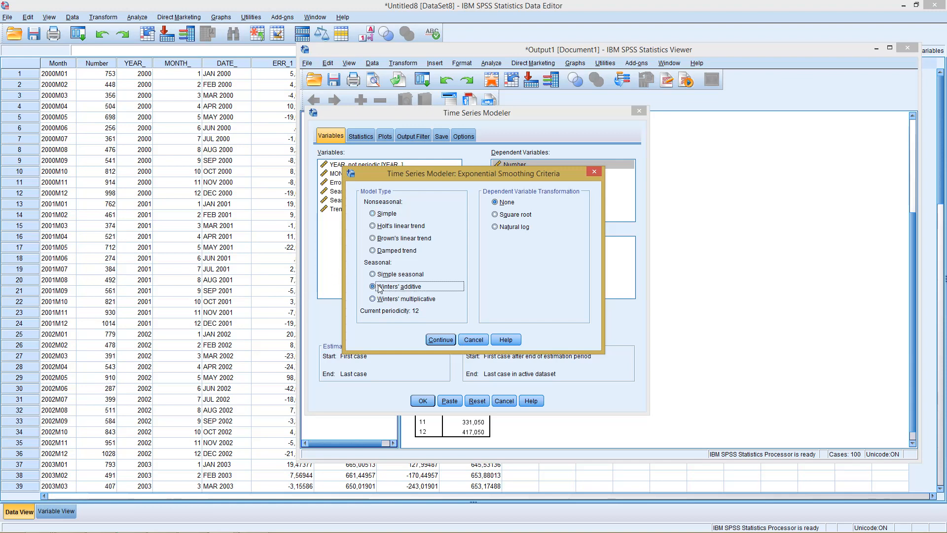
{"action": "left_click", "coordinate": [442, 339]}
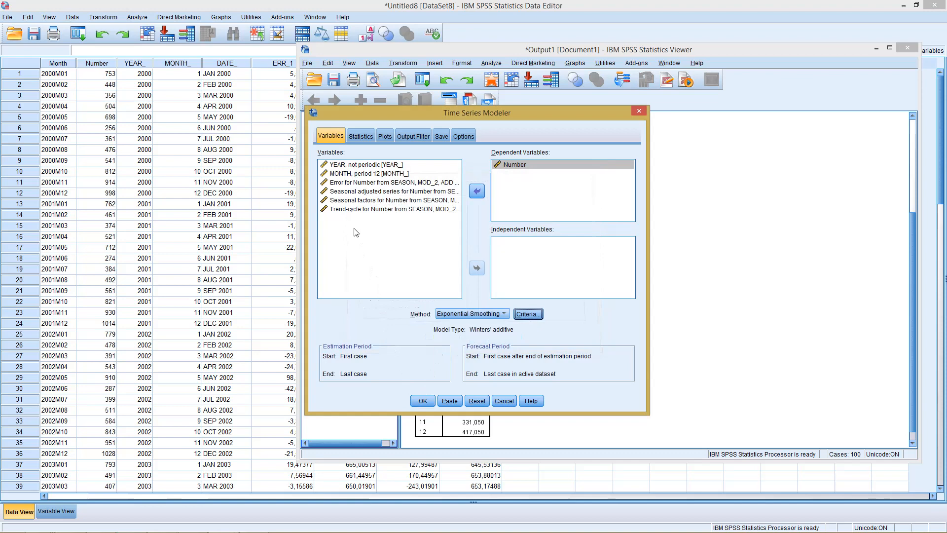
Add R square to the fit measures, and include fit values and confidence intervals for forecasts in the series plot.
{"action": "left_click", "coordinate": [358, 135]}
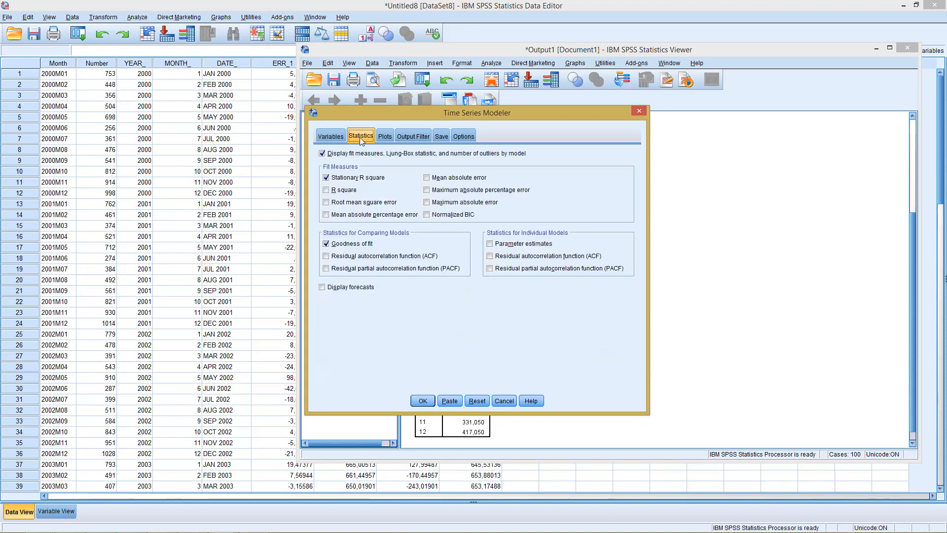
{"action": "left_click", "coordinate": [326, 190]}
{"action": "left_click", "coordinate": [385, 137]}
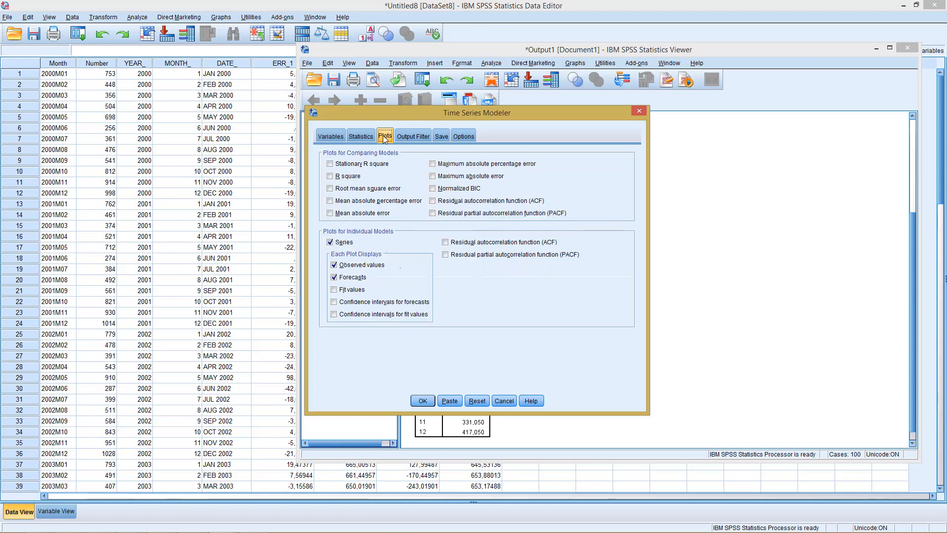
{"action": "left_click", "coordinate": [334, 290]}
{"action": "left_click", "coordinate": [344, 303]}
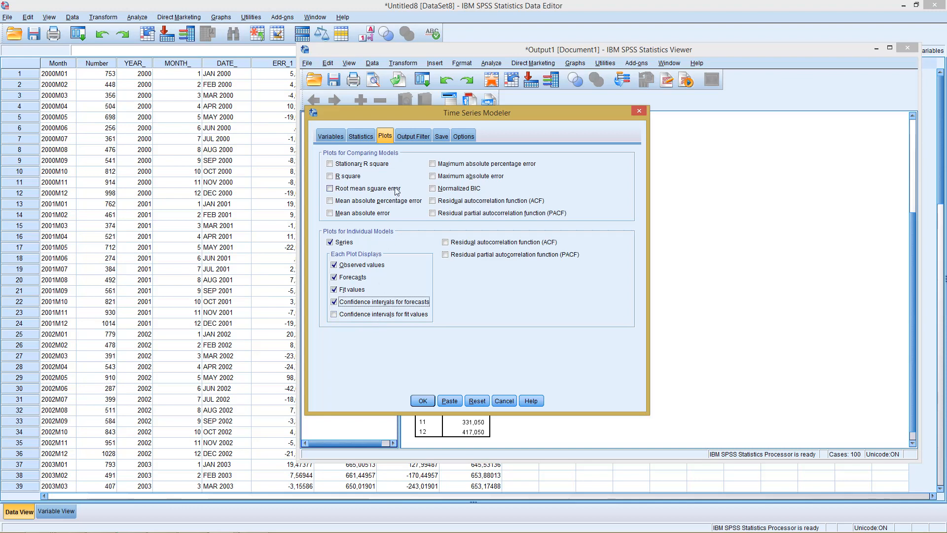
Extend the forecast period through a specified date of year 2007, month 12, and run the time series model.
{"action": "left_click", "coordinate": [427, 133]}
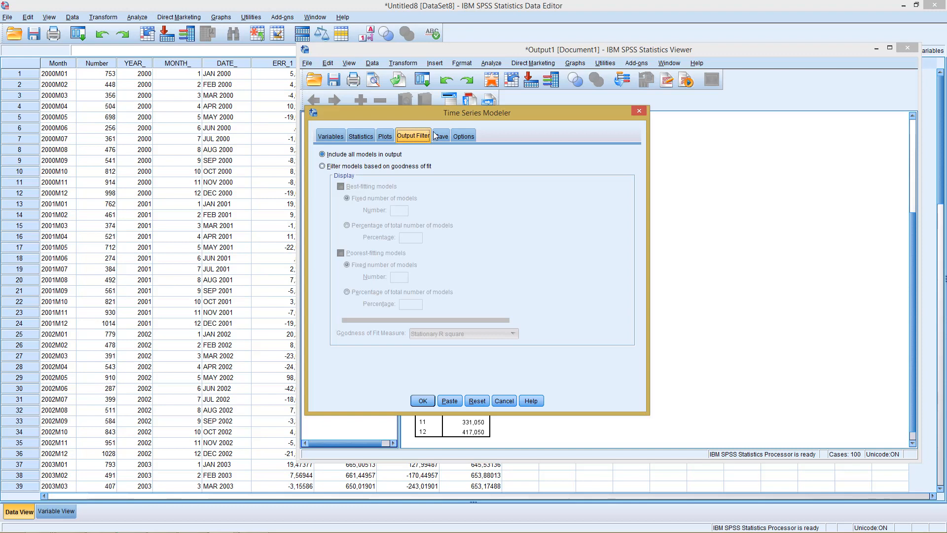
{"action": "left_click", "coordinate": [443, 137]}
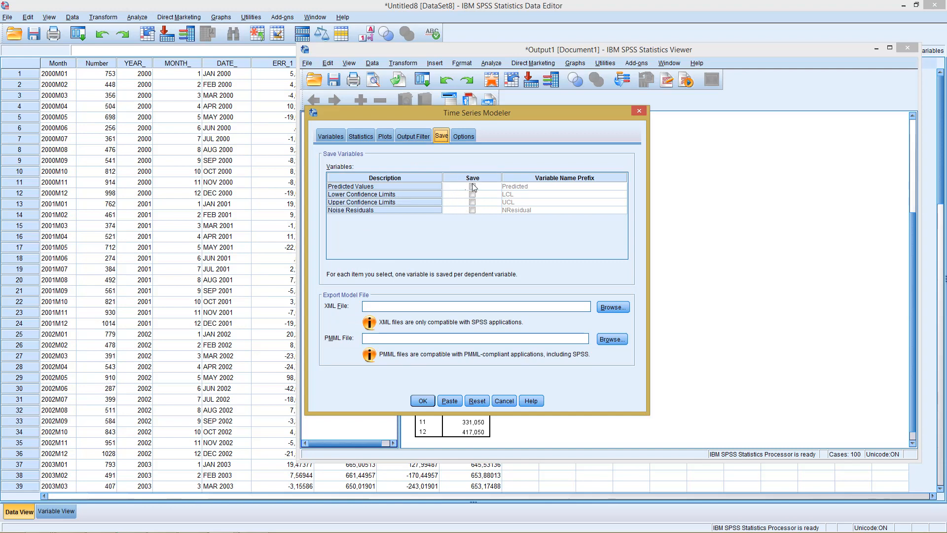
{"action": "left_click", "coordinate": [464, 138]}
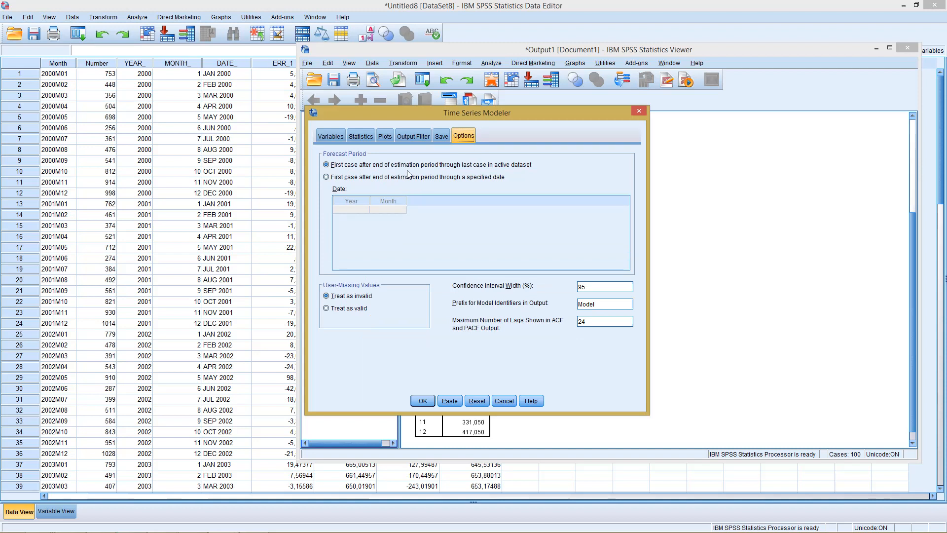
{"action": "left_click", "coordinate": [377, 179]}
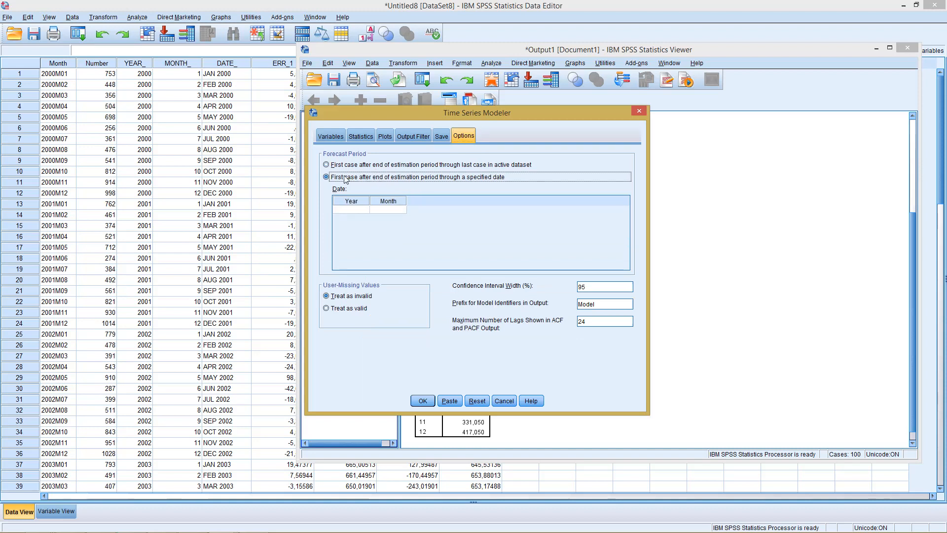
{"action": "left_click", "coordinate": [353, 210]}
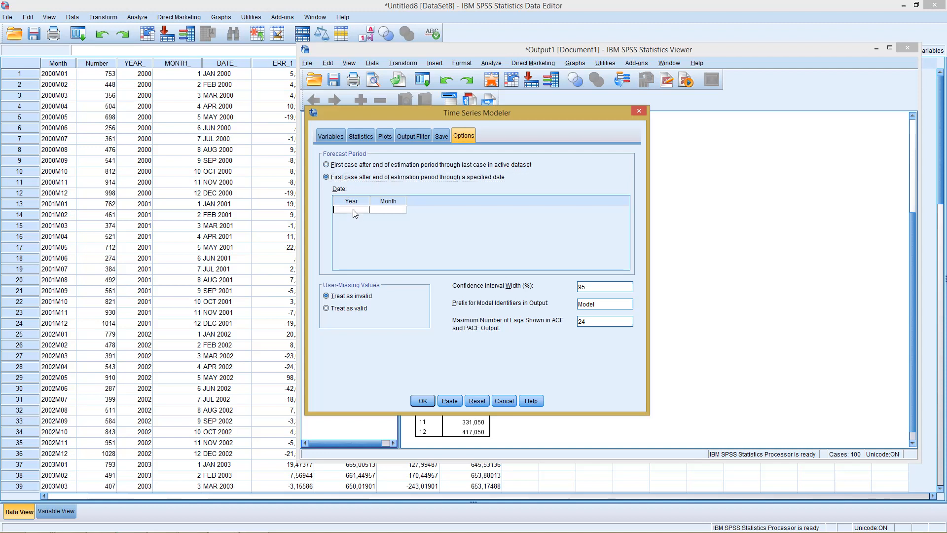
{"action": "type", "text": "2007"}
{"action": "left_click", "coordinate": [386, 211]}
{"action": "type", "text": "12"}
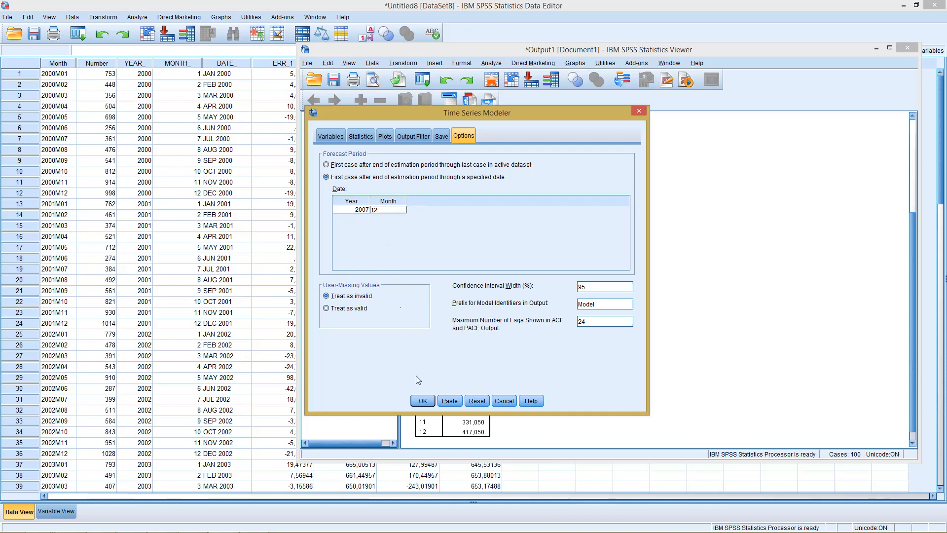
{"action": "left_click", "coordinate": [417, 399]}
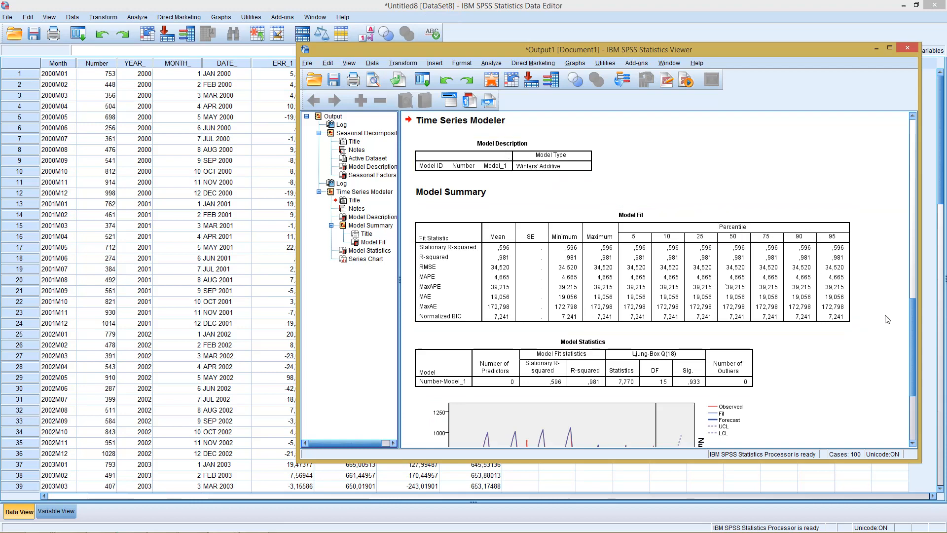
Reopen the traditional time series modeler and change the modeling method for Number to ARIMA.
{"action": "left_click_drag", "start_coordinate": [912, 327], "coordinate": [912, 351]}
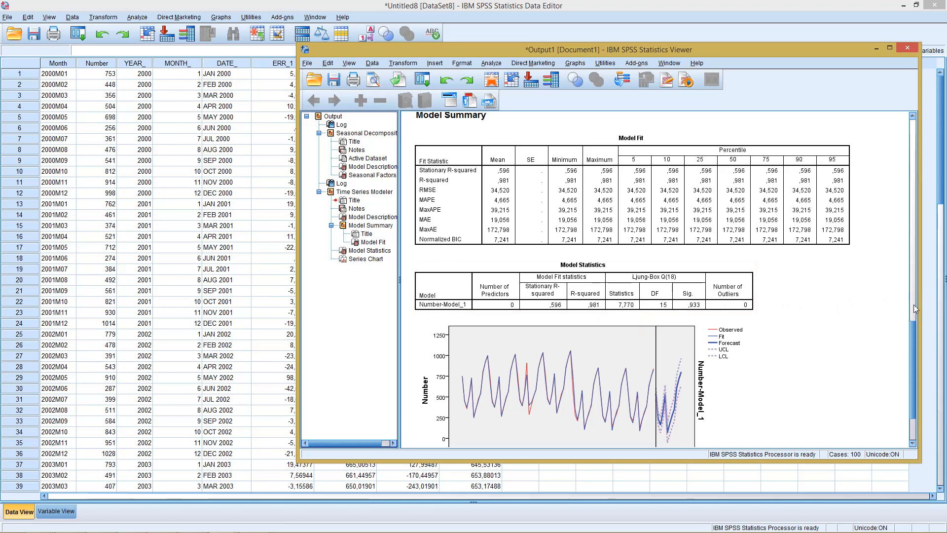
{"action": "left_click_drag", "start_coordinate": [914, 338], "coordinate": [916, 360]}
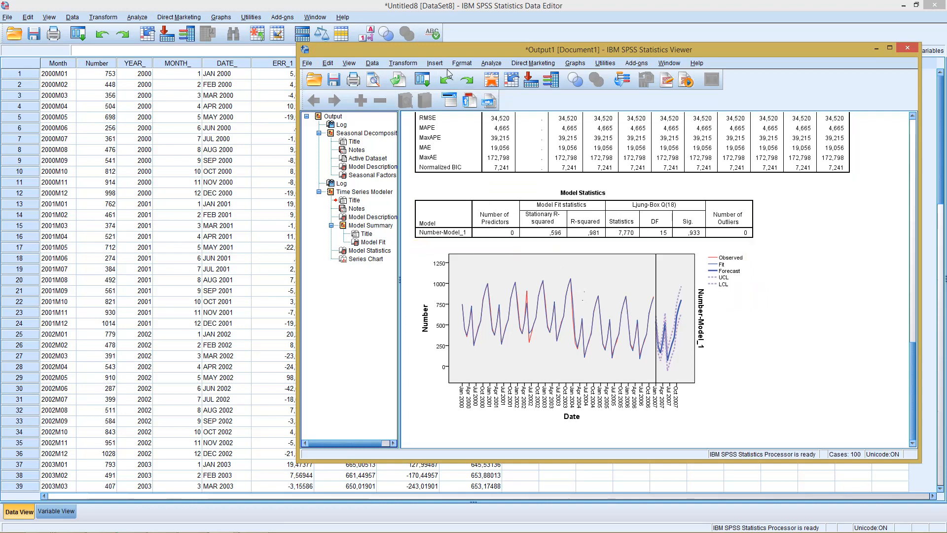
{"action": "left_click", "coordinate": [492, 65]}
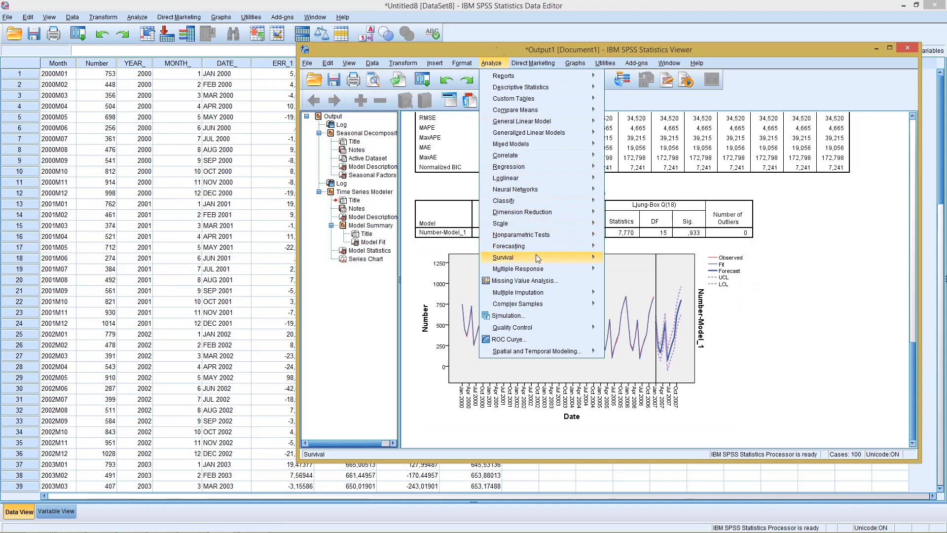
{"action": "mouse_move", "coordinate": [592, 246]}
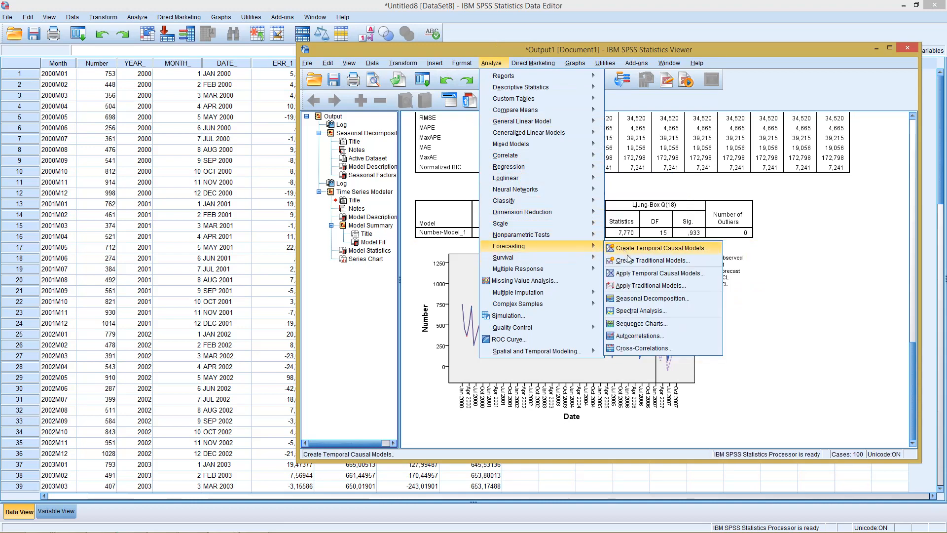
{"action": "left_click", "coordinate": [641, 268]}
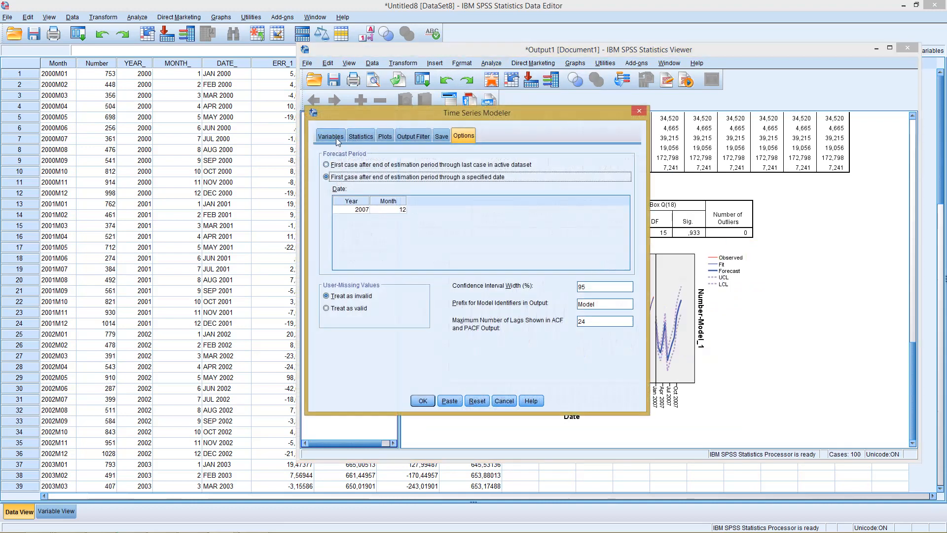
{"action": "left_click", "coordinate": [335, 137]}
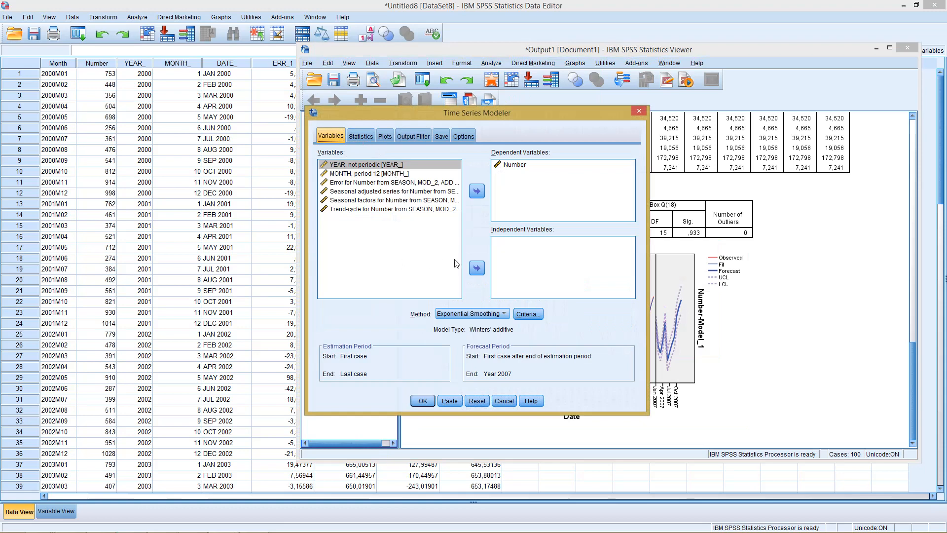
{"action": "left_click", "coordinate": [465, 315]}
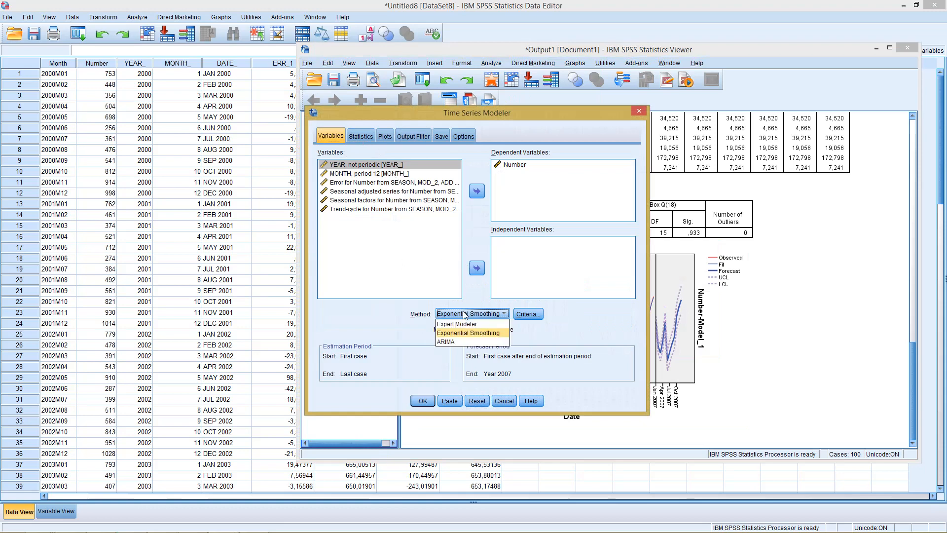
{"action": "left_click", "coordinate": [448, 343]}
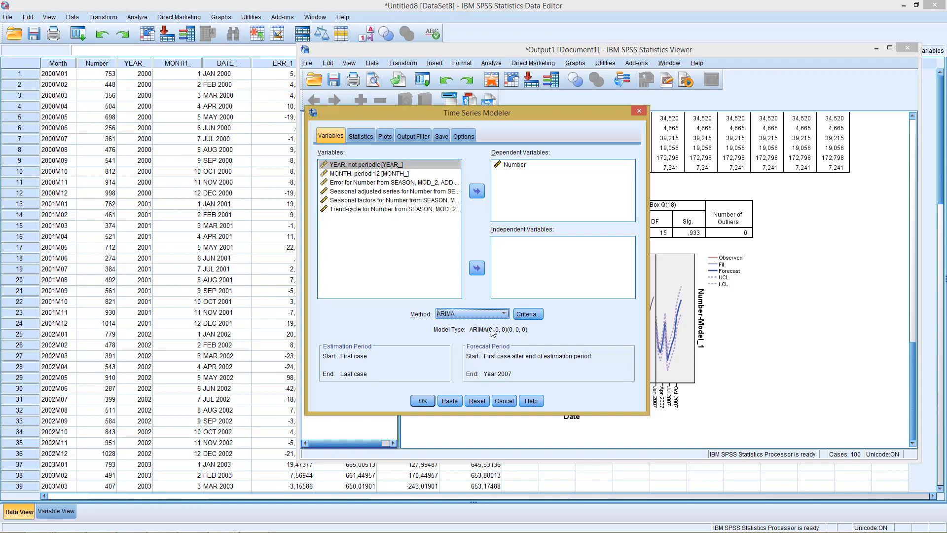
Set the ARIMA orders to nonseasonal p = 1, d = 1, q = 1 and seasonal p = 2.
{"action": "left_click", "coordinate": [527, 317]}
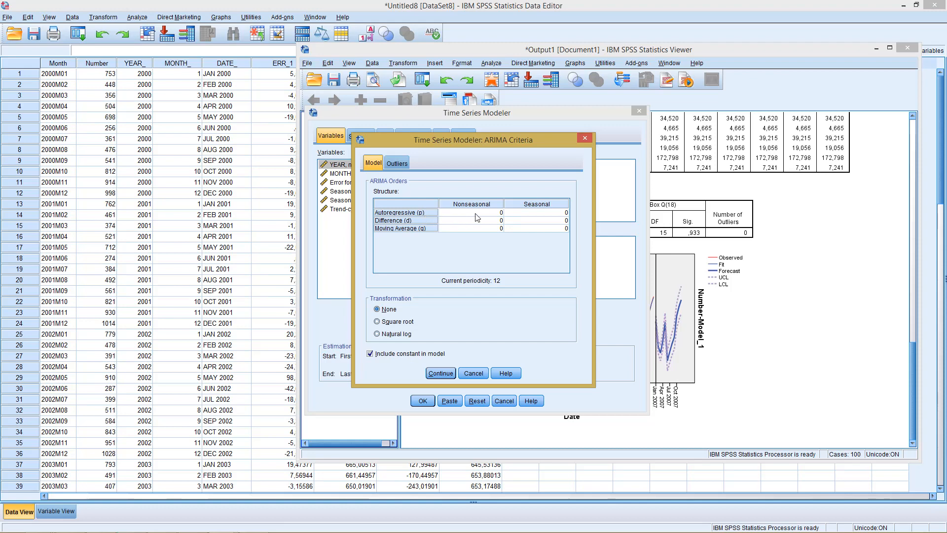
{"action": "left_click", "coordinate": [505, 213]}
{"action": "left_click", "coordinate": [501, 213]}
{"action": "left_click", "coordinate": [501, 213]}
{"action": "type", "text": "1"}
{"action": "left_click", "coordinate": [537, 213]}
{"action": "type", "text": "2"}
{"action": "key", "text": "Tab"}
{"action": "left_click", "coordinate": [497, 221]}
{"action": "type", "text": "1"}
{"action": "left_click", "coordinate": [483, 229]}
{"action": "left_click", "coordinate": [496, 230]}
{"action": "type", "text": "1"}
Keep the ARIMA transformation at None, accept the criteria and run the time series model.
{"action": "left_click", "coordinate": [503, 321]}
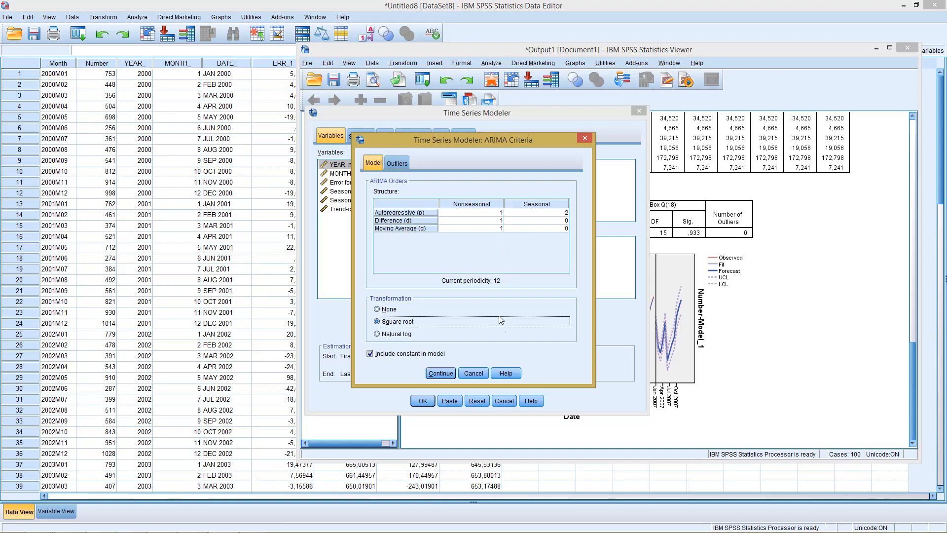
{"action": "left_click", "coordinate": [451, 308]}
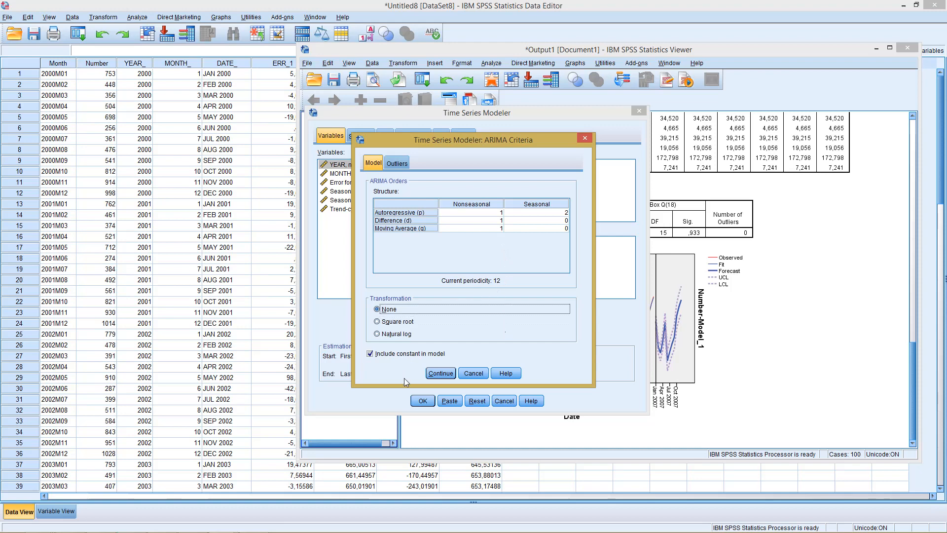
{"action": "left_click", "coordinate": [431, 377]}
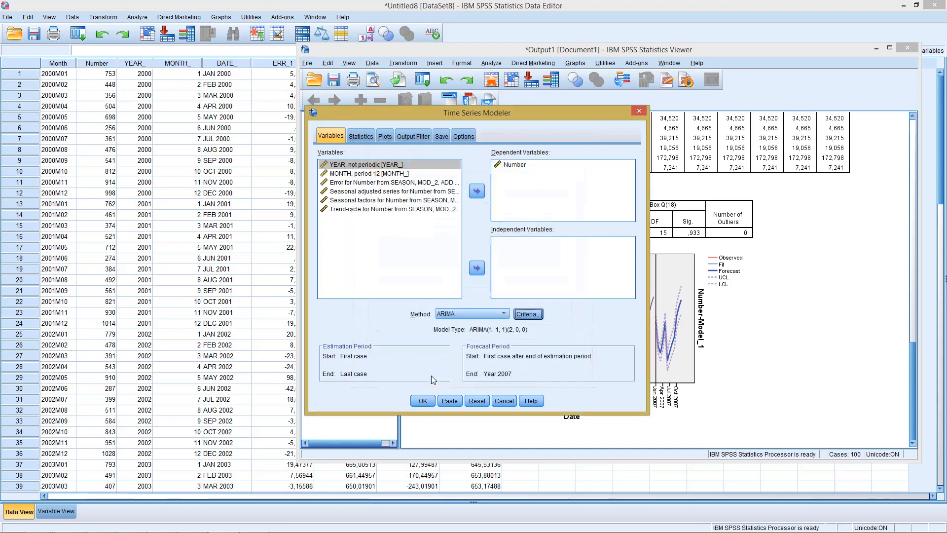
{"action": "left_click", "coordinate": [424, 402]}
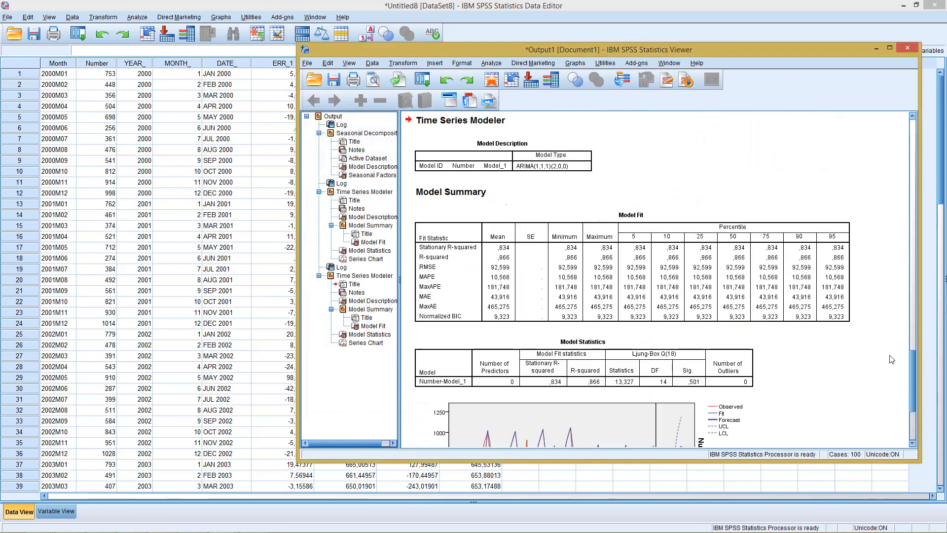
Examine the ARIMA model's fit statistics, Ljung-Box results and forecast chart in the output.
{"action": "left_click_drag", "start_coordinate": [912, 365], "coordinate": [913, 389]}
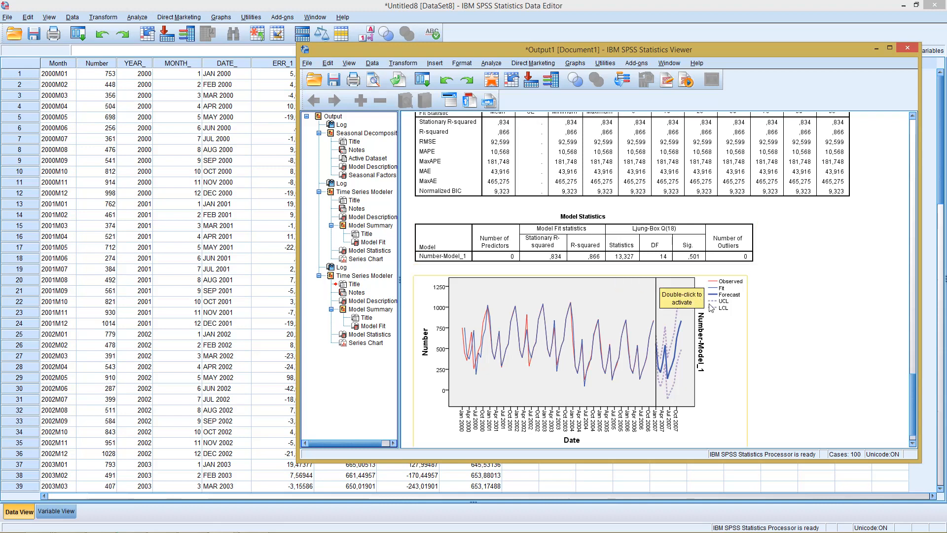
{"action": "left_click_drag", "start_coordinate": [909, 391], "coordinate": [913, 399]}
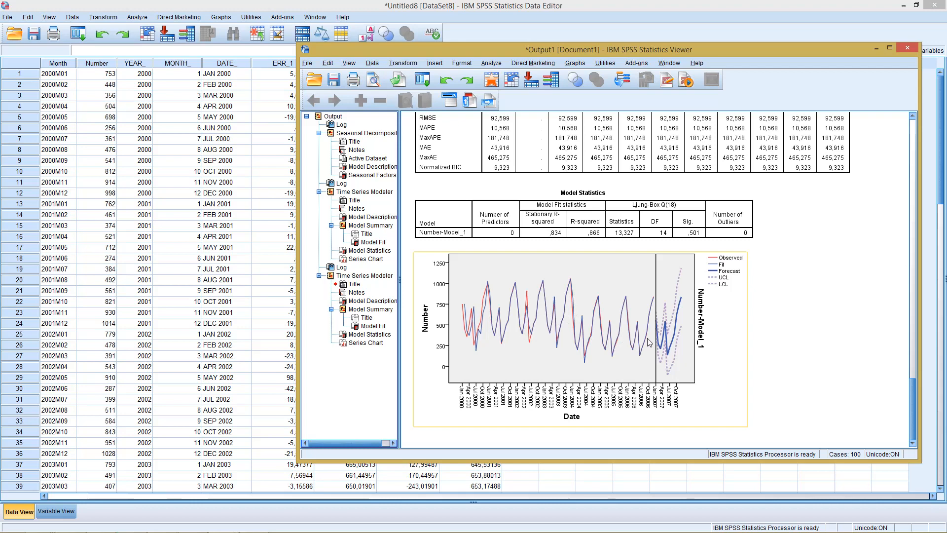
{"action": "left_click", "coordinate": [811, 370]}
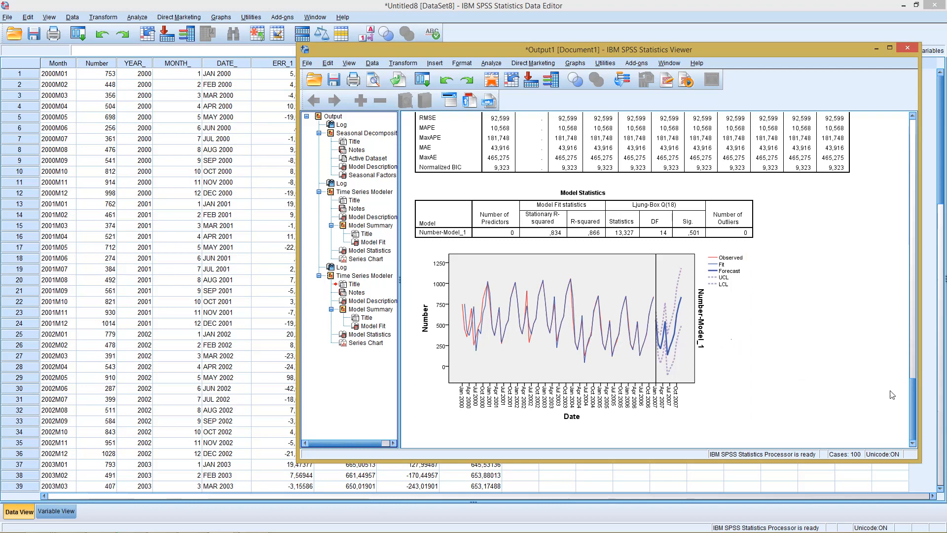
{"action": "mouse_move", "coordinate": [914, 399]}
{"action": "left_mouse_down"}
{"action": "mouse_move", "coordinate": [902, 315]}
{"action": "mouse_move", "coordinate": [907, 399]}
{"action": "left_mouse_up"}
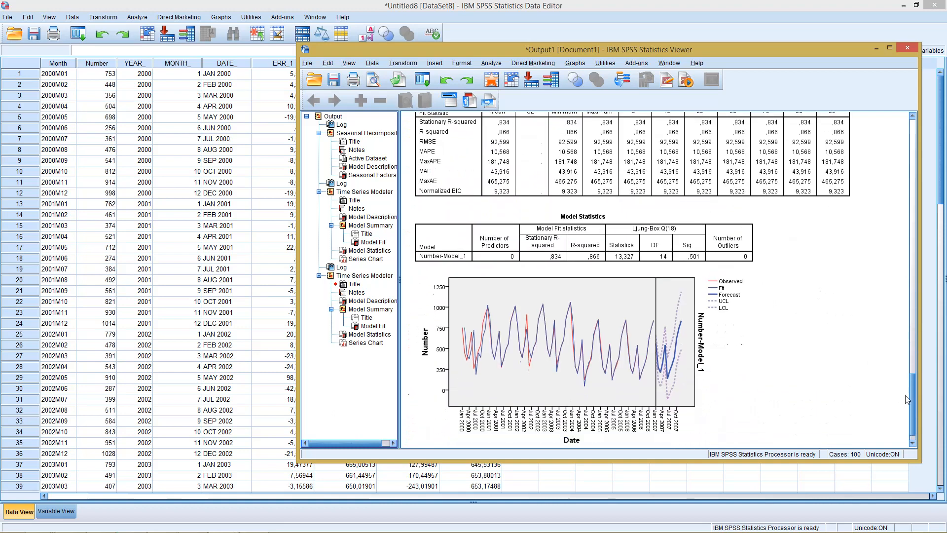
{"action": "left_click", "coordinate": [599, 290]}
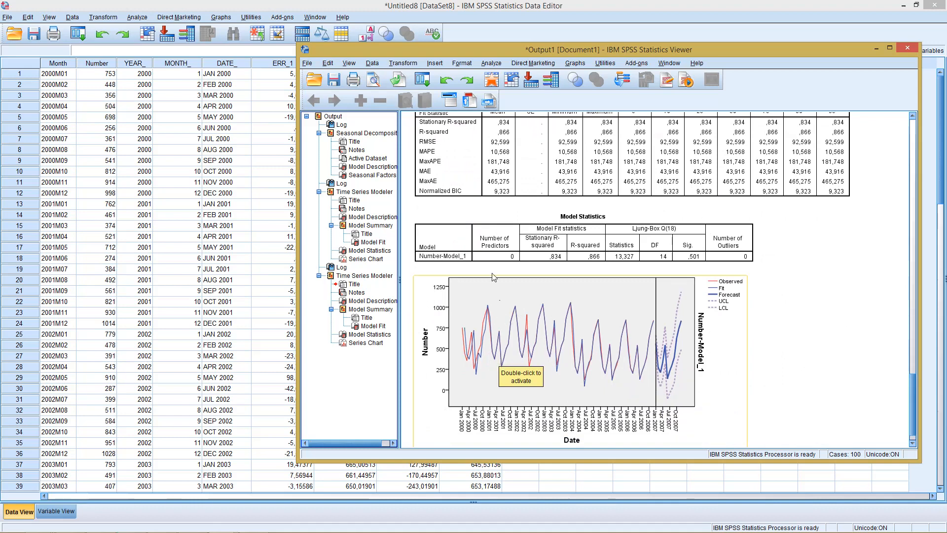
{"action": "left_click", "coordinate": [492, 259]}
{"action": "left_click", "coordinate": [515, 180]}
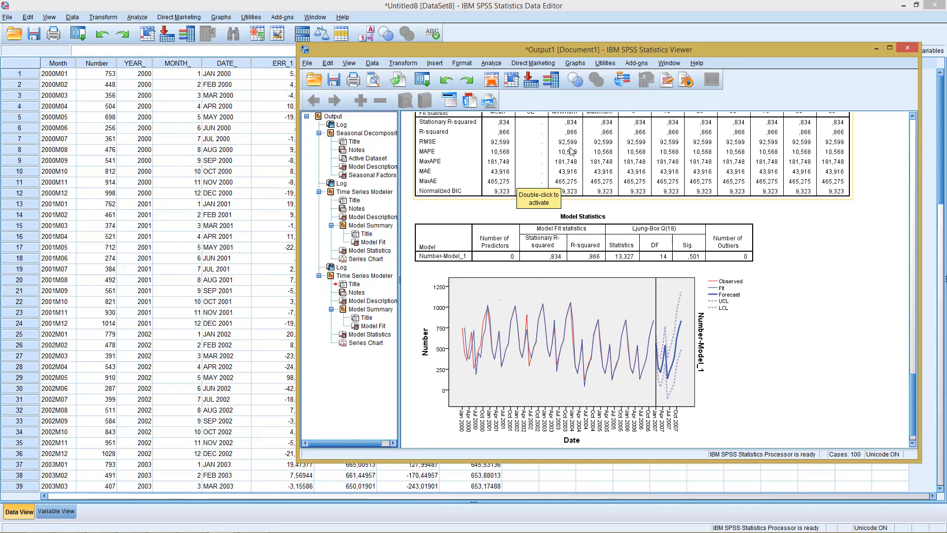
{"action": "left_click", "coordinate": [725, 284]}
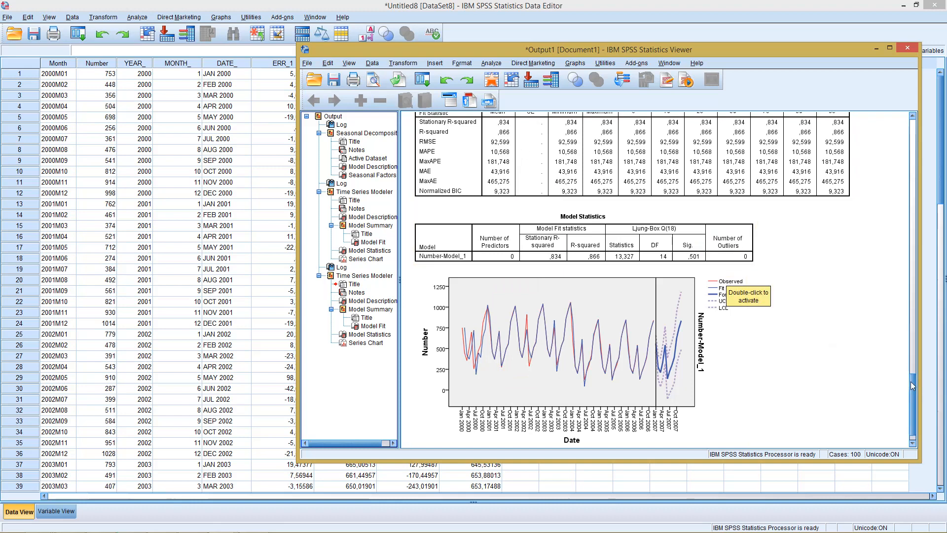
Compare the Winters' additive model's fit tables and forecast chart with those of the ARIMA model.
{"action": "left_click_drag", "start_coordinate": [910, 383], "coordinate": [892, 264]}
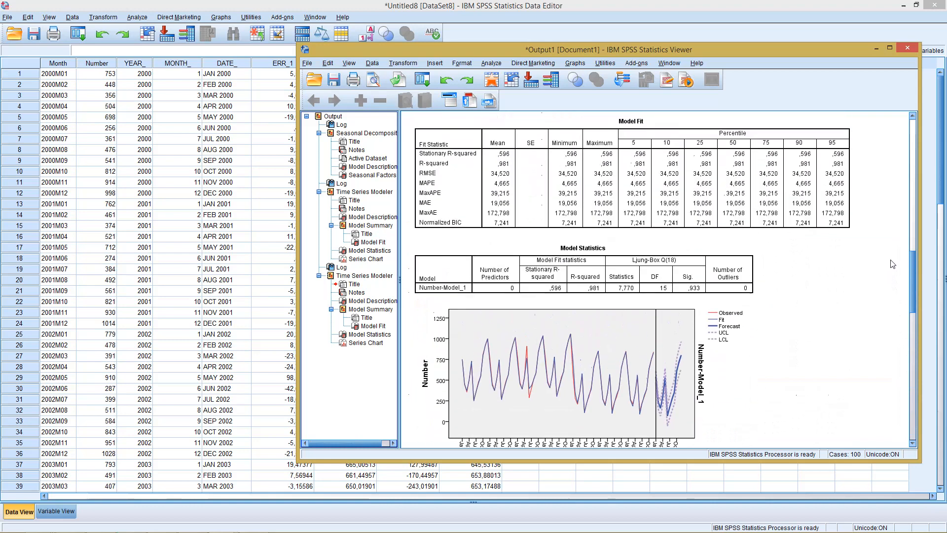
{"action": "scroll", "coordinate": [891, 264], "scroll_direction": "down", "scroll_amount": 1}
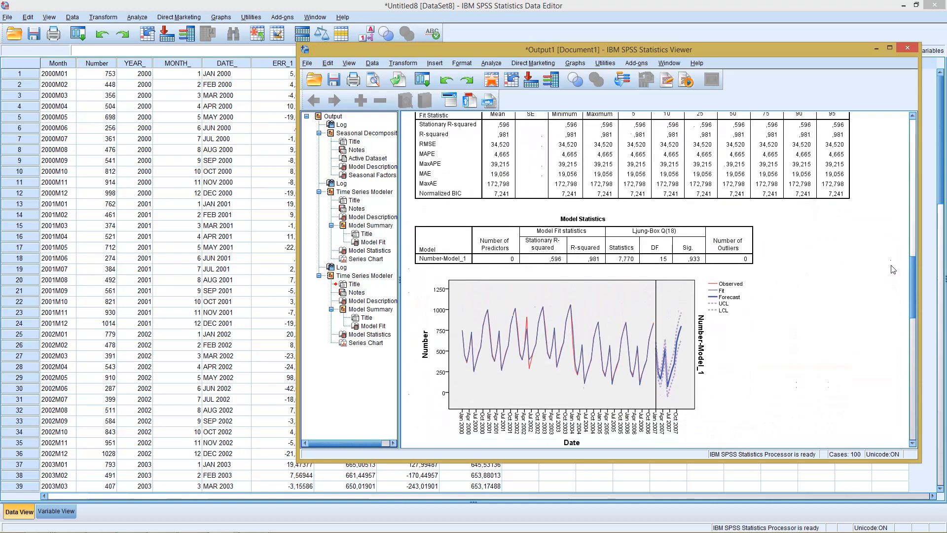
{"action": "left_click", "coordinate": [548, 326]}
{"action": "left_click_drag", "start_coordinate": [913, 294], "coordinate": [902, 415]}
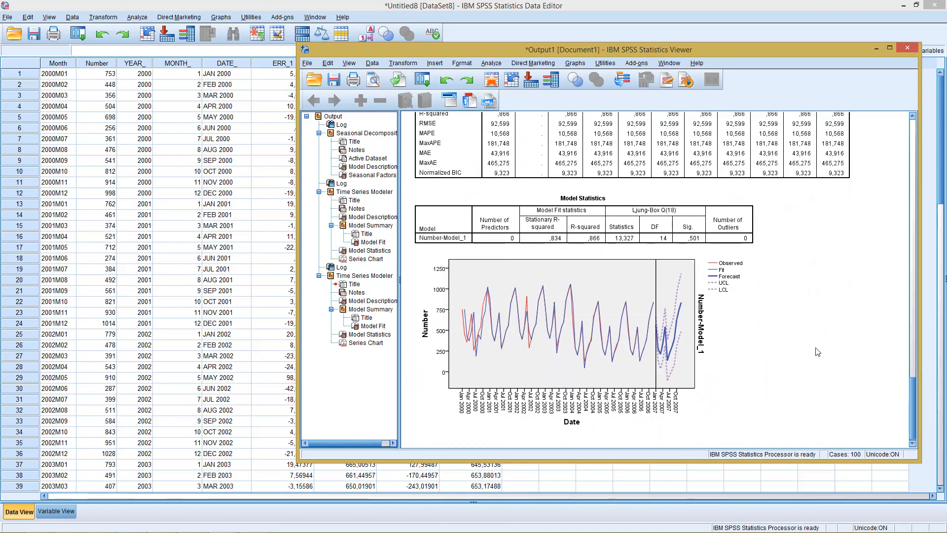
{"action": "left_click", "coordinate": [679, 319]}
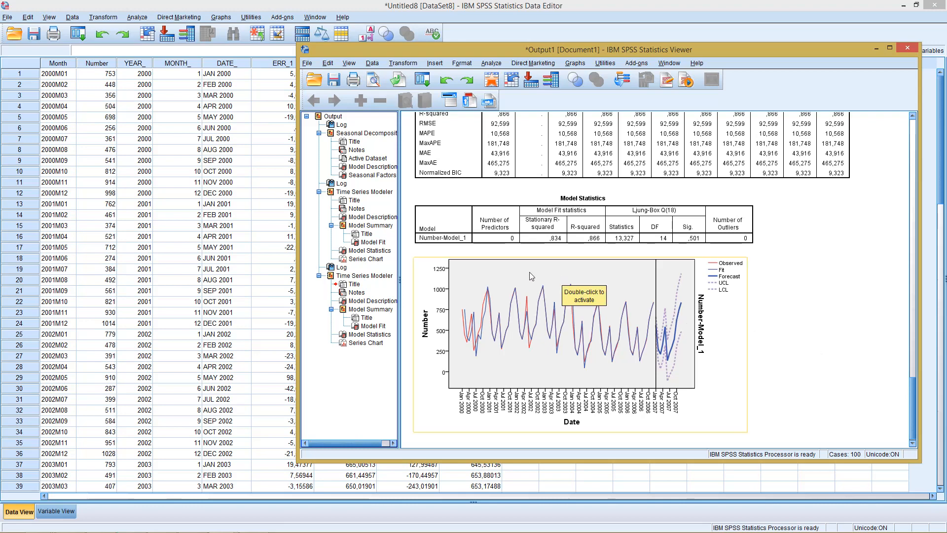
{"action": "left_click", "coordinate": [492, 62]}
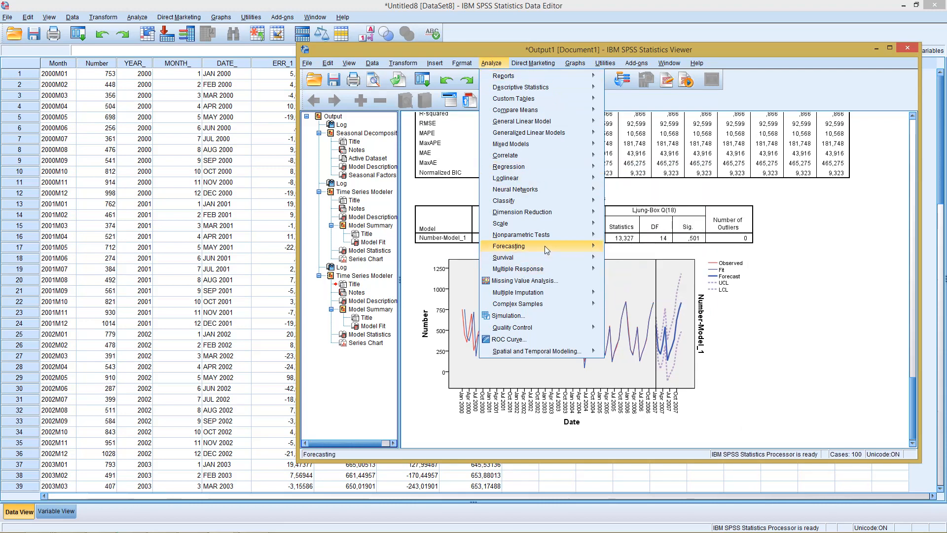
{"action": "mouse_move", "coordinate": [545, 249]}
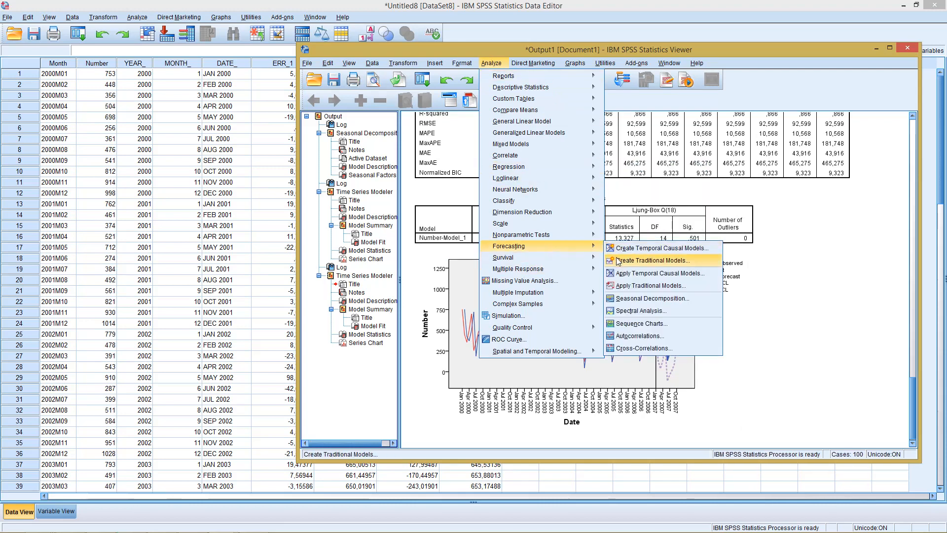
{"action": "left_click", "coordinate": [618, 261]}
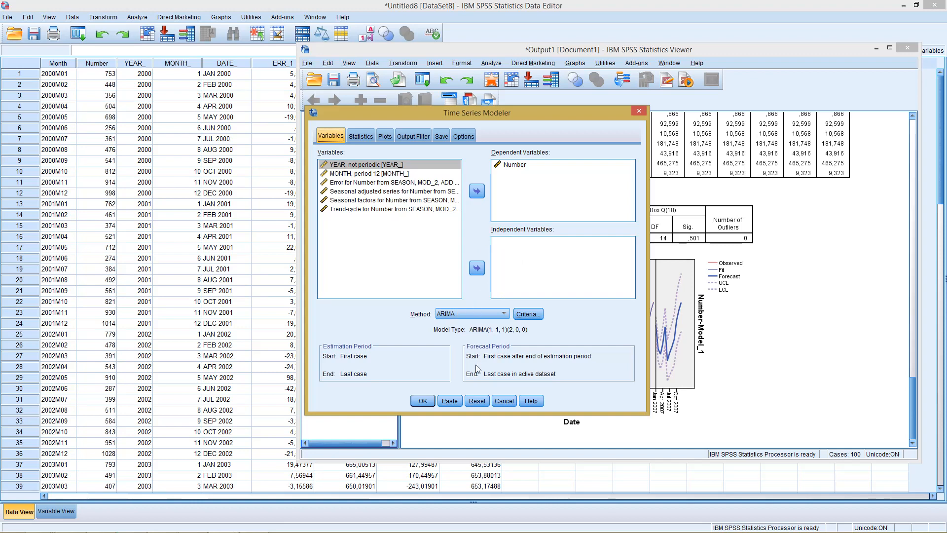
{"action": "left_click", "coordinate": [505, 400]}
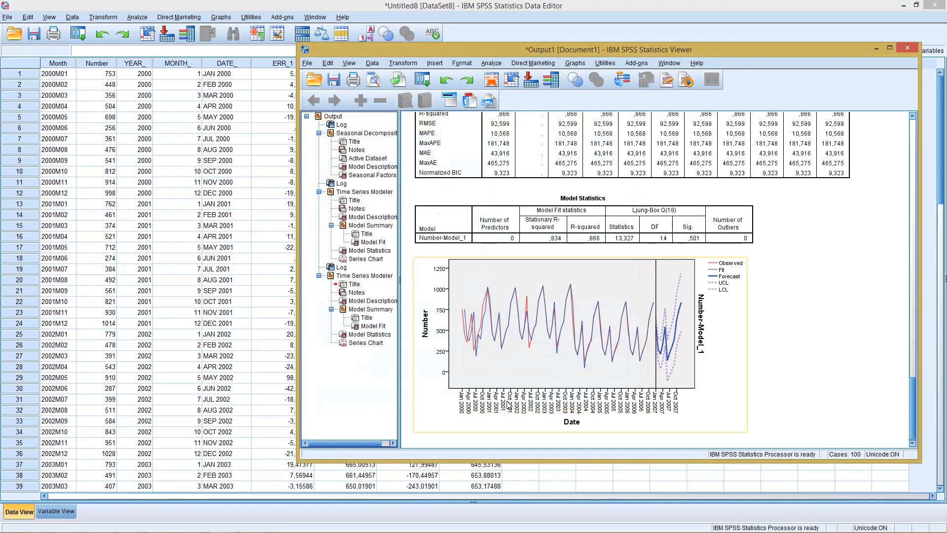